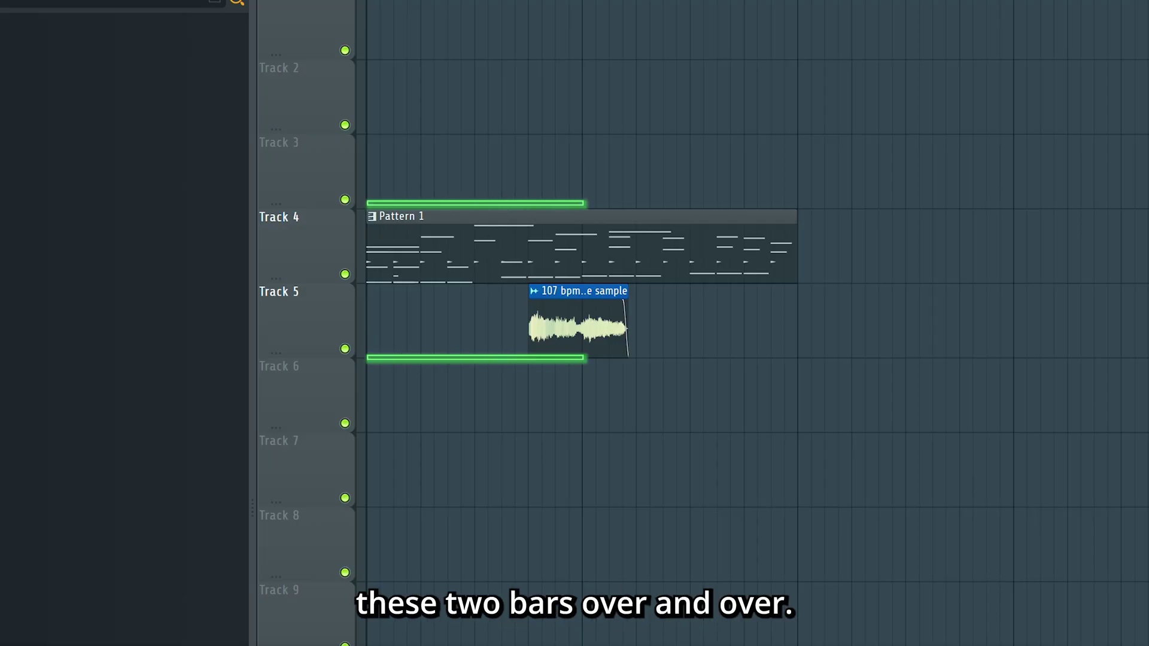
Place two saxophone sample clips on Track 5 from bar 3 and a Pattern 1 clip at bar 3 on Track 4
key("space")
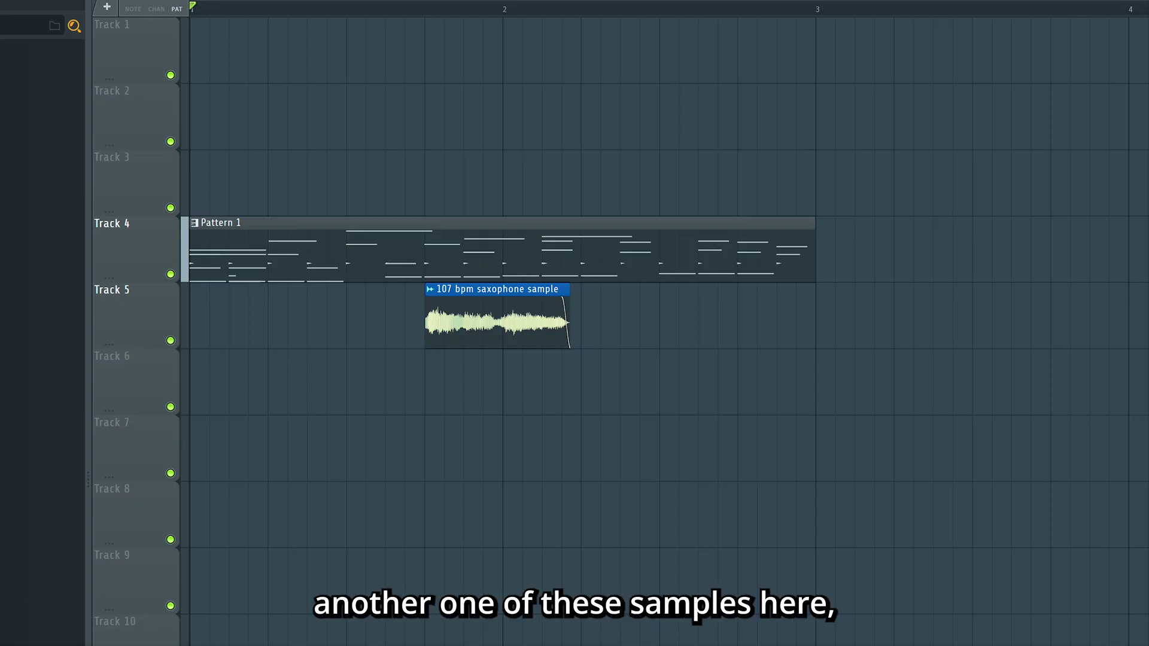
left_click(434, 342)
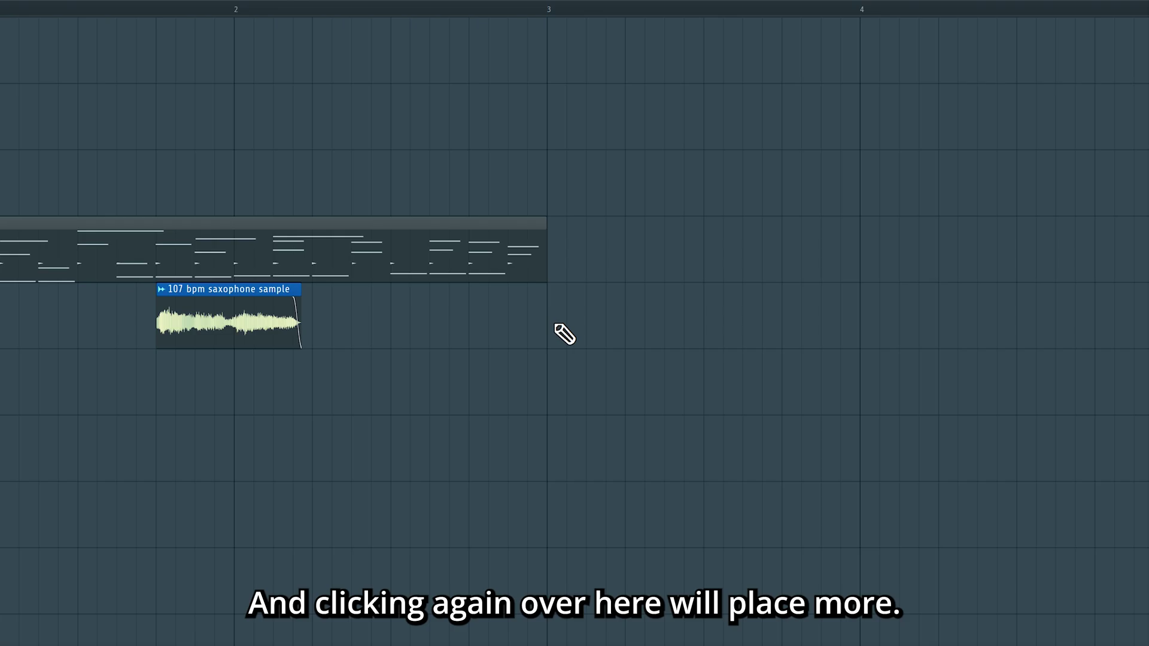
left_click(556, 326)
left_click(723, 336)
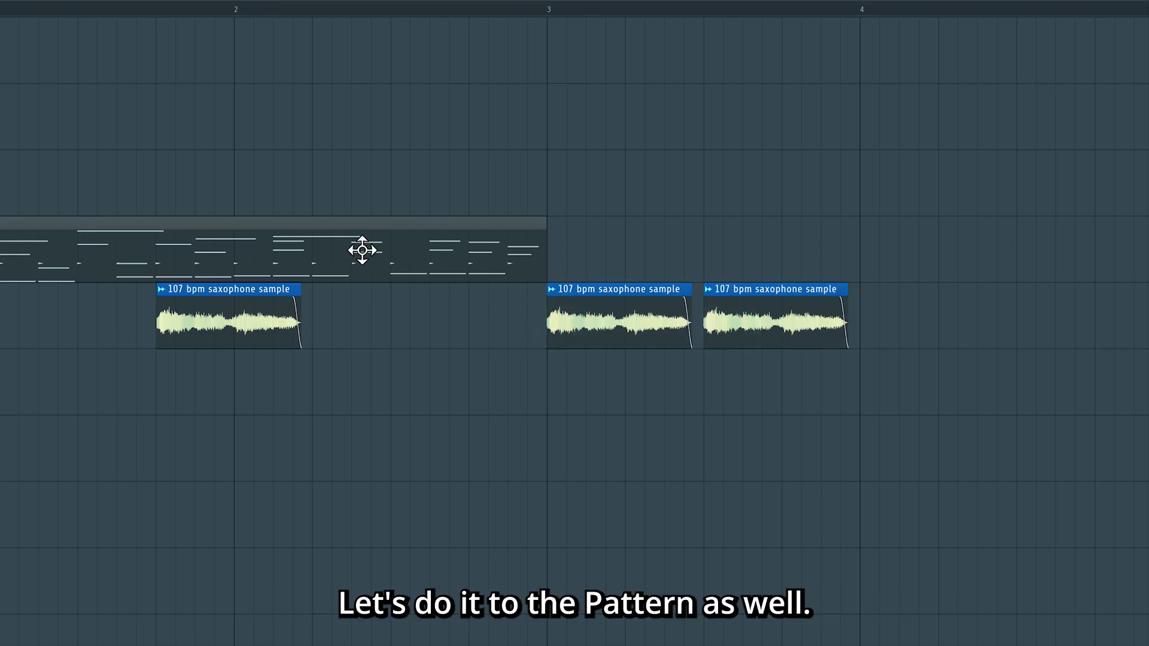
left_click(561, 257)
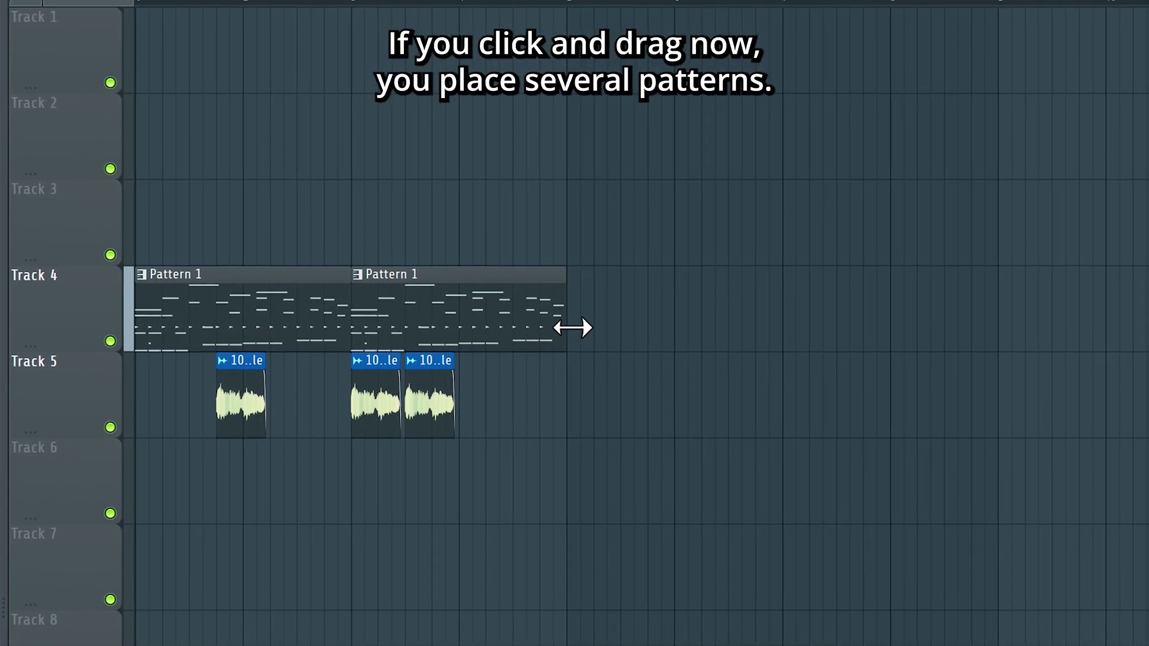
Paint a continuous run of Pattern 1 clips along Track 4, extending it further right
left_click_drag(576, 331, 1135, 337)
left_click_drag(616, 359, 984, 365)
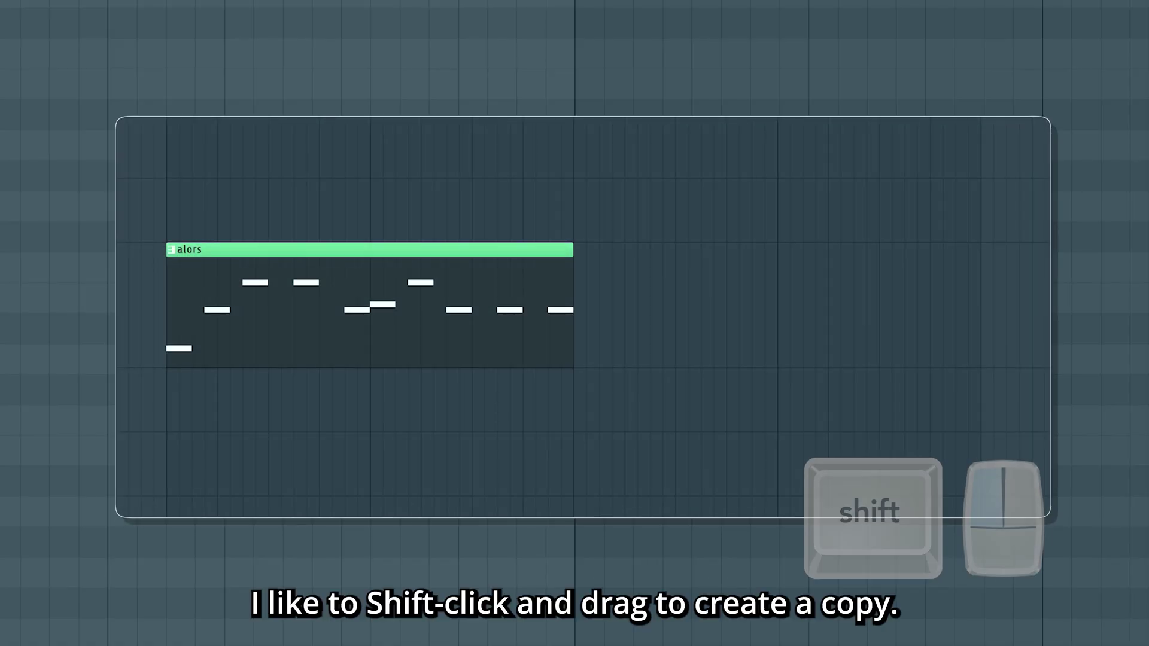
Copy the pattern clip rightward, make four back-to-back drum hit clips, and double the F5 and D5 notes
left_click_drag(325, 354, 737, 350)
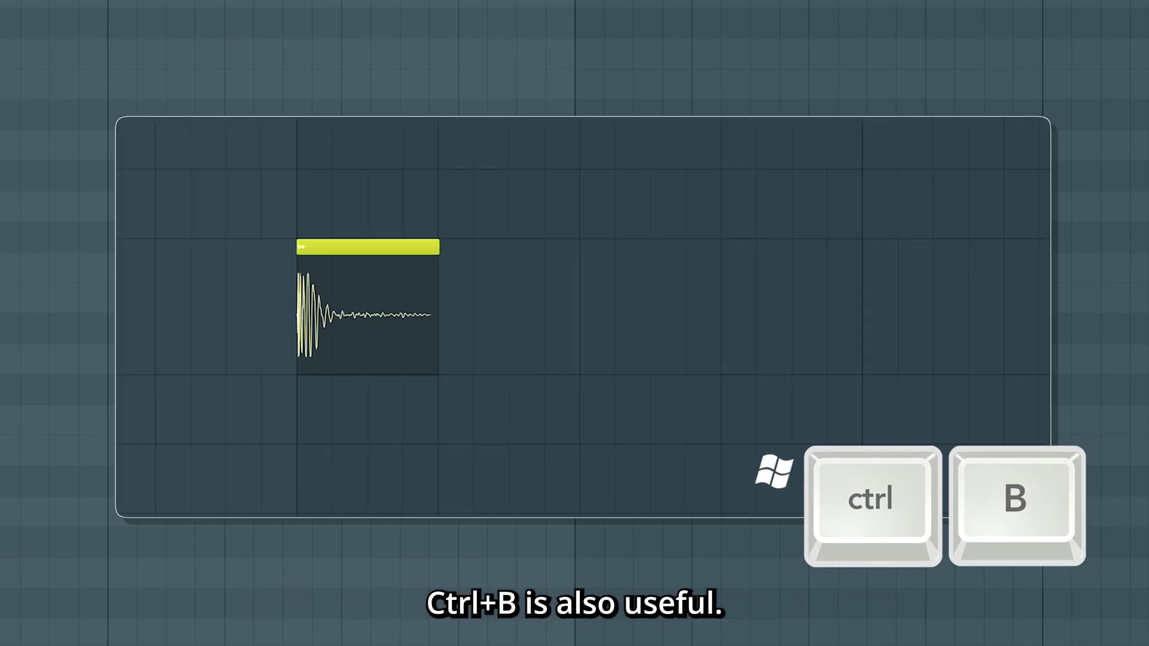
left_click_drag(482, 171, 250, 426)
key("ctrl+b")
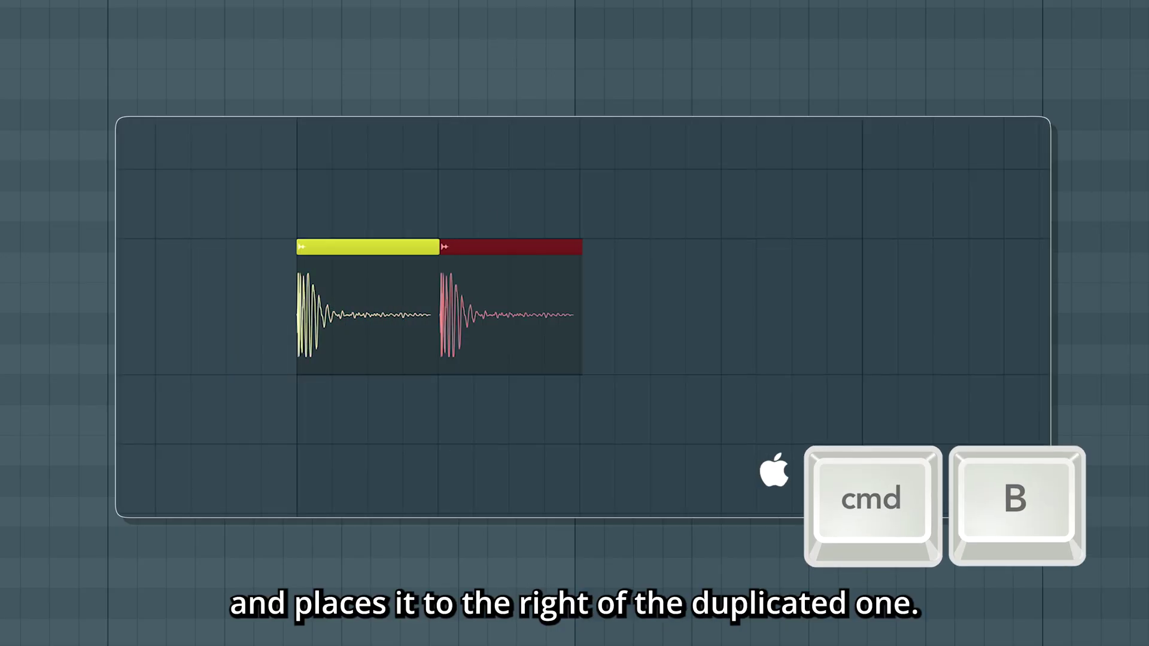
key("ctrl+b")
key("super+b")
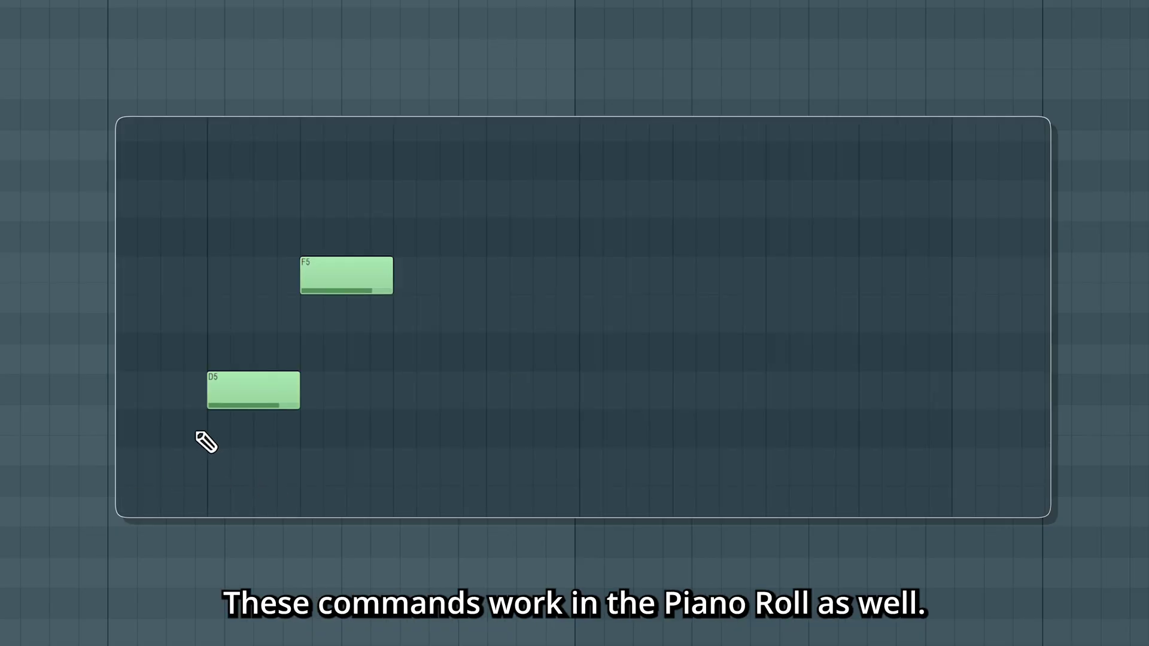
left_click_drag(207, 442, 462, 261)
key("ctrl+b")
key("ctrl+b")
key("ctrl+b")
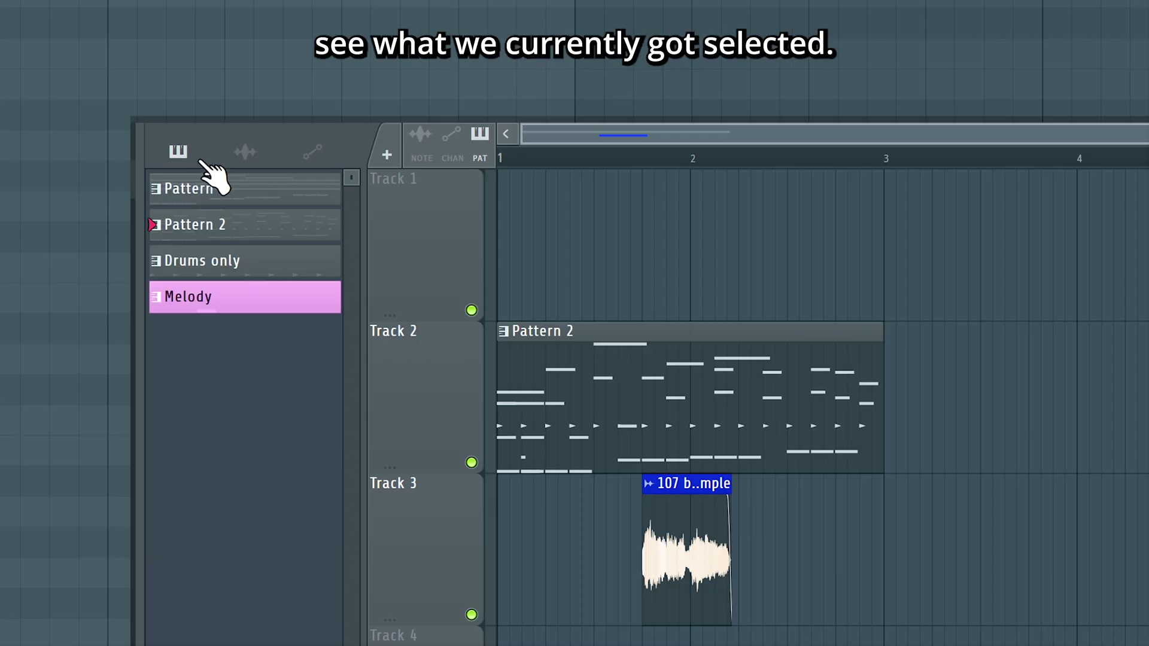
Place a Pattern 1 clip on Track 2 right after Pattern 2, then play the arrangement
left_click(257, 192)
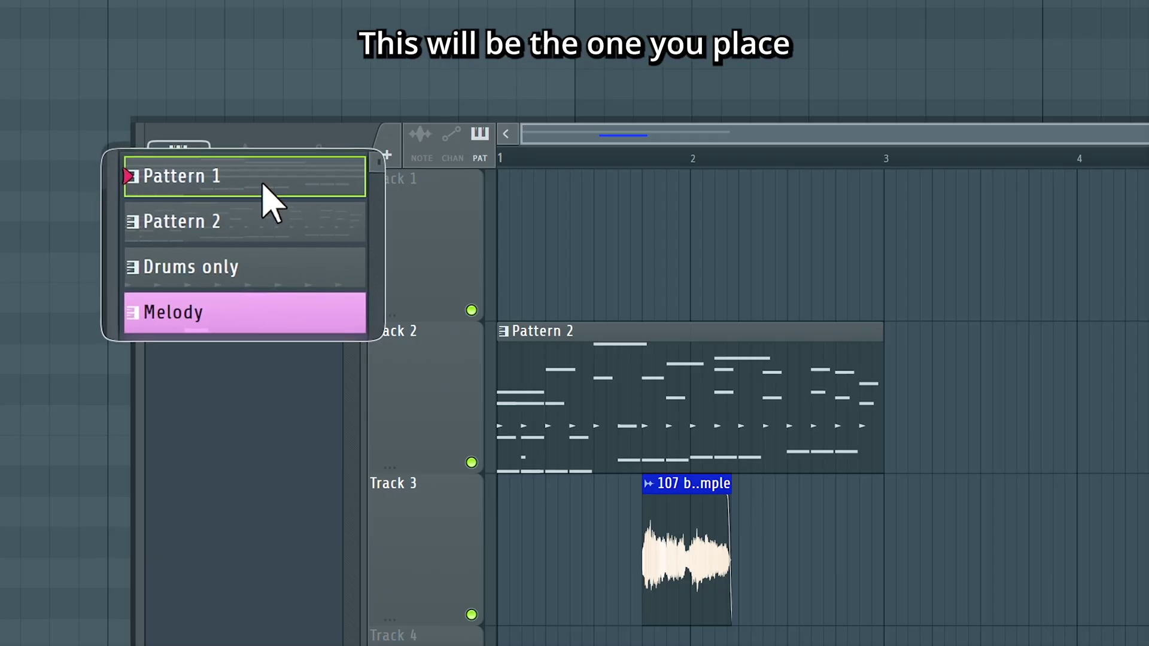
left_click(277, 223)
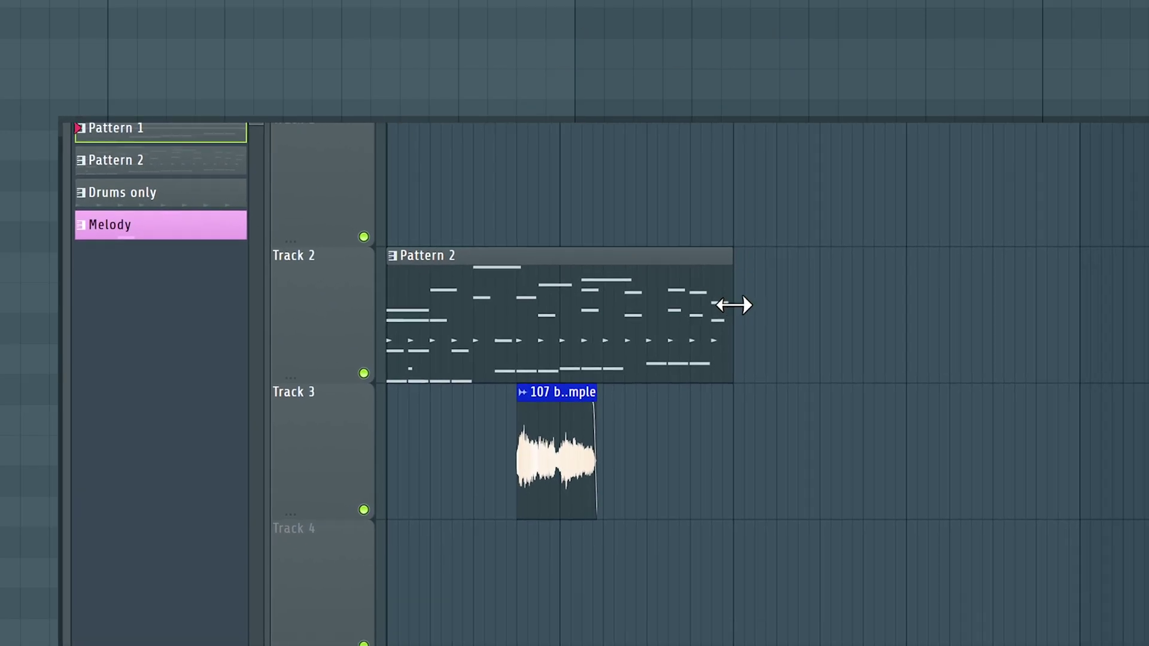
left_click(633, 249)
key("space")
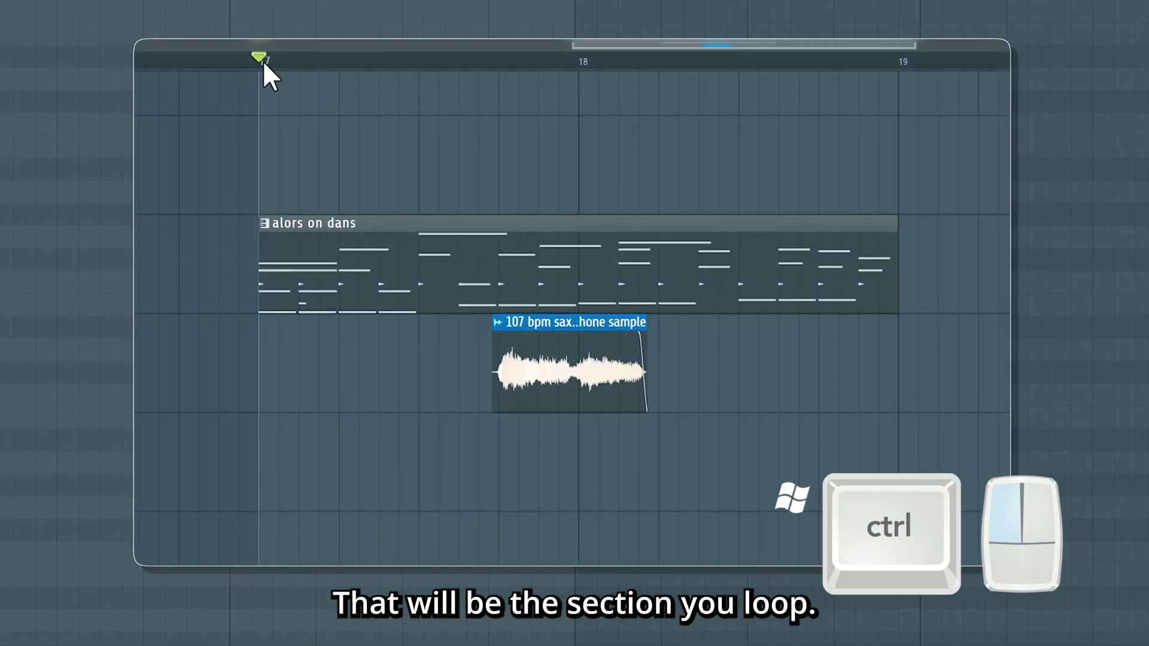
left_click_drag(263, 59, 621, 60)
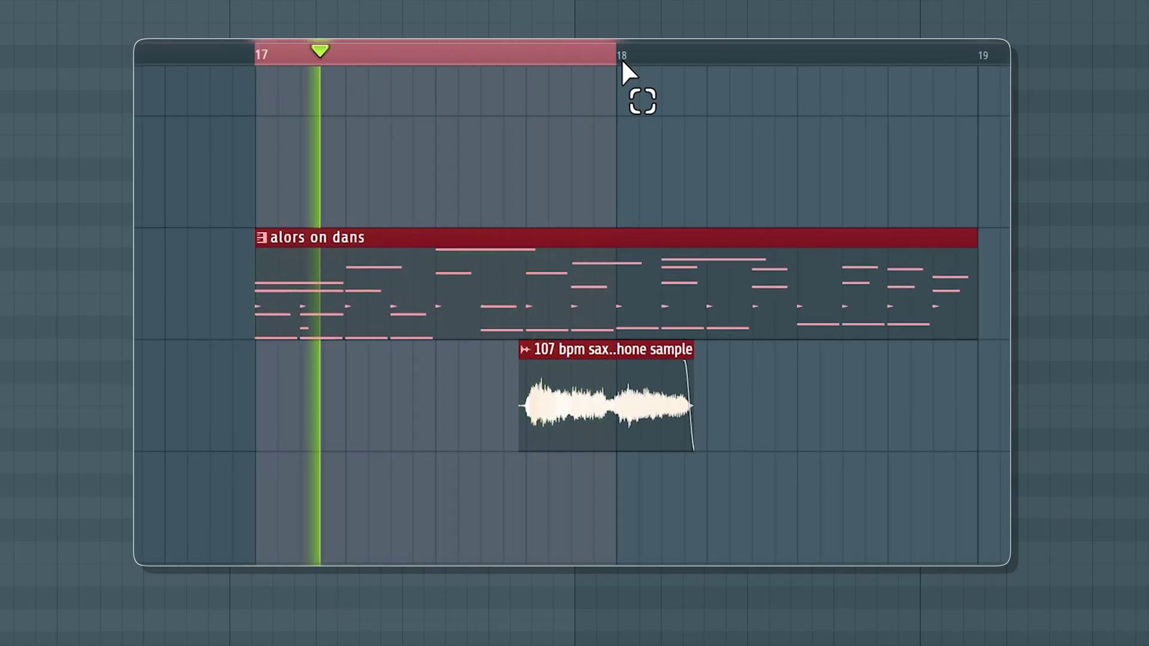
left_click_drag(621, 58, 269, 58)
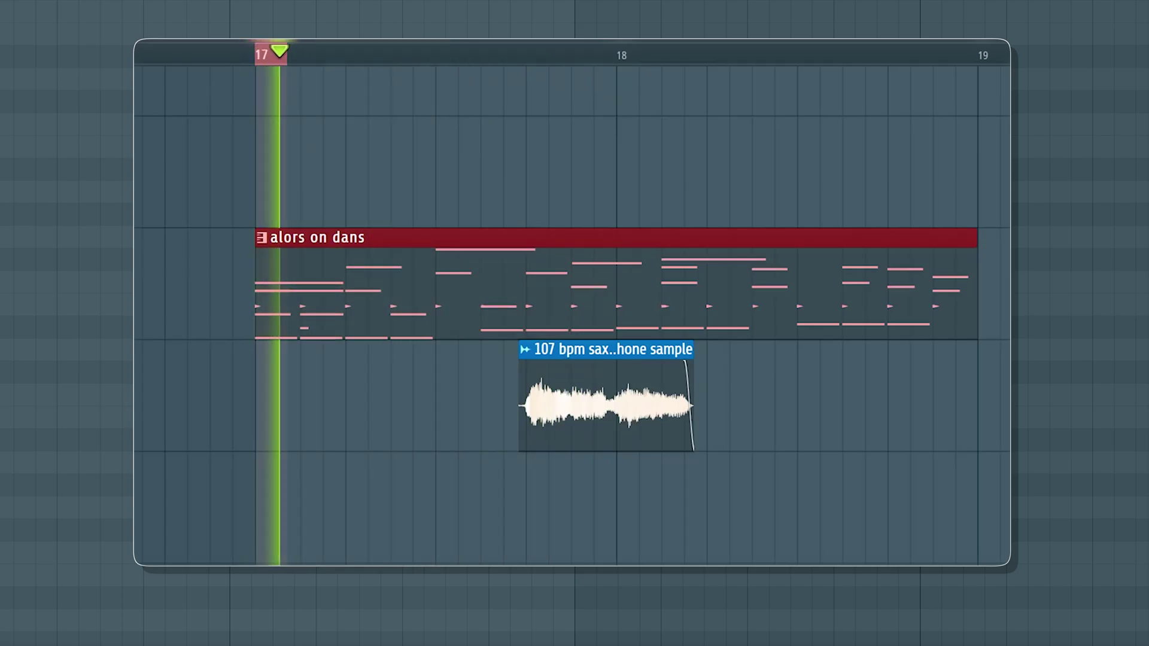
left_click(268, 55, "ctrl")
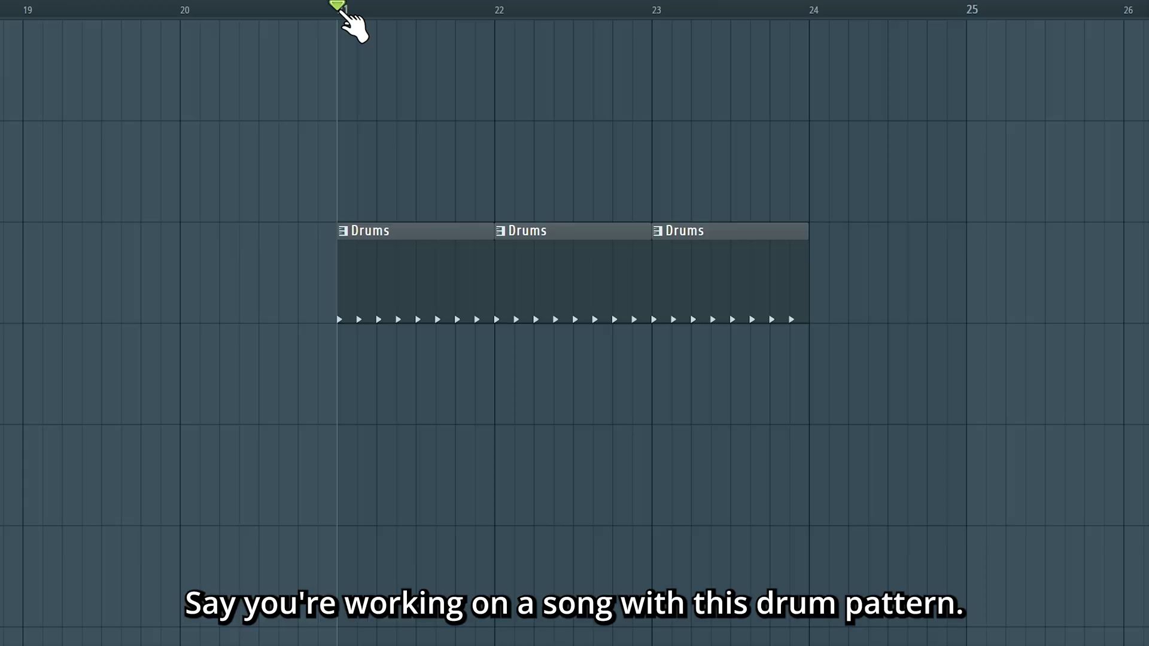
Play the Drums clips from bar 21 and make the third Drums clip unique
key("space")
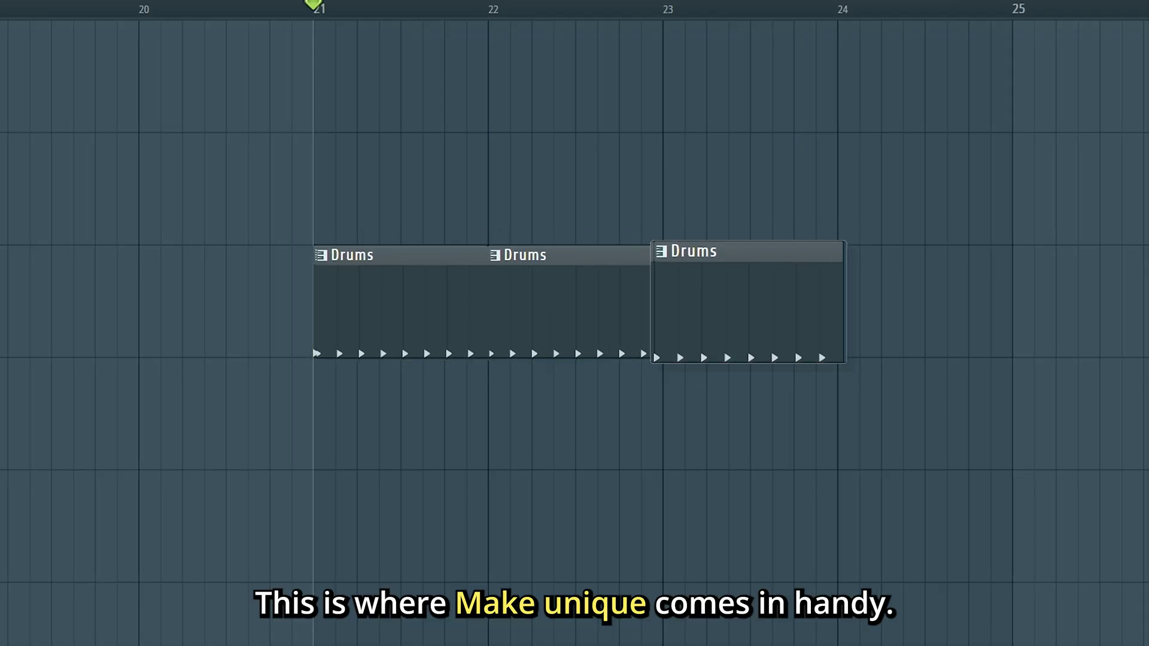
right_click(664, 263)
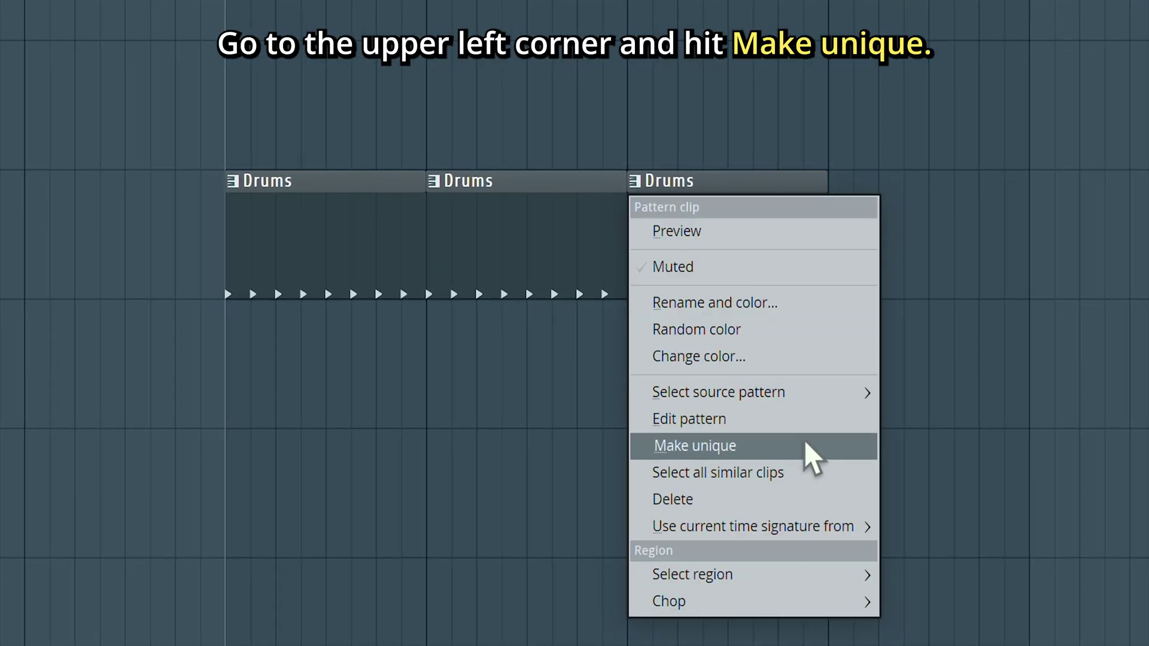
left_click(804, 444)
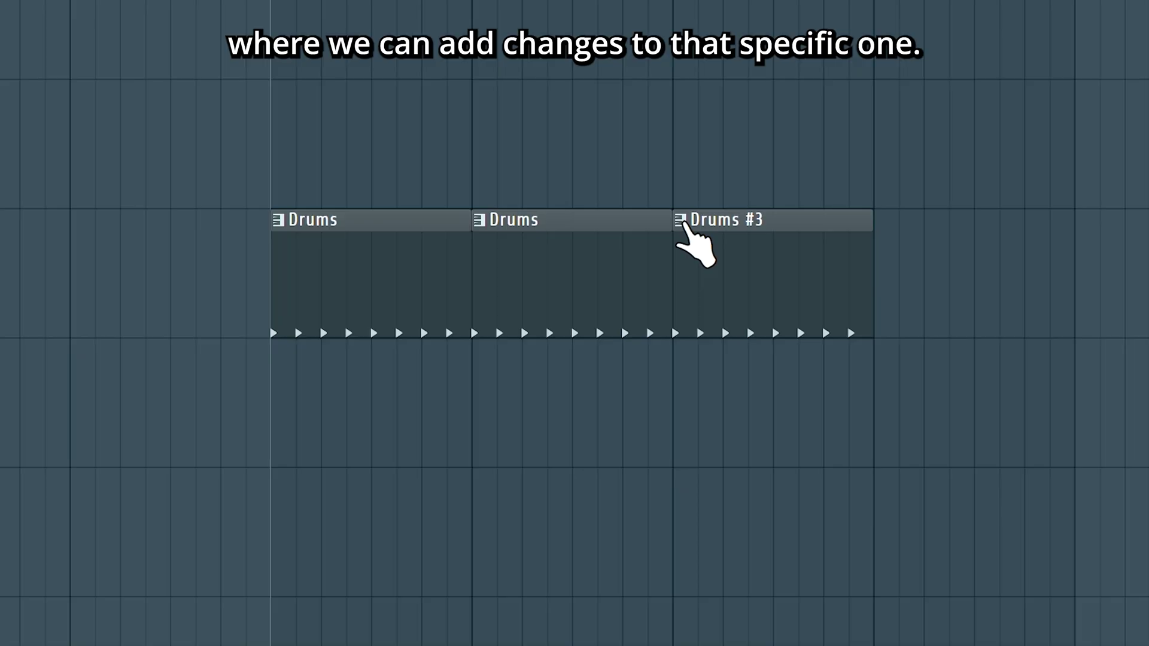
Rename the new Drums #3 pattern to 'Variation'
left_click(683, 223)
left_click(744, 341)
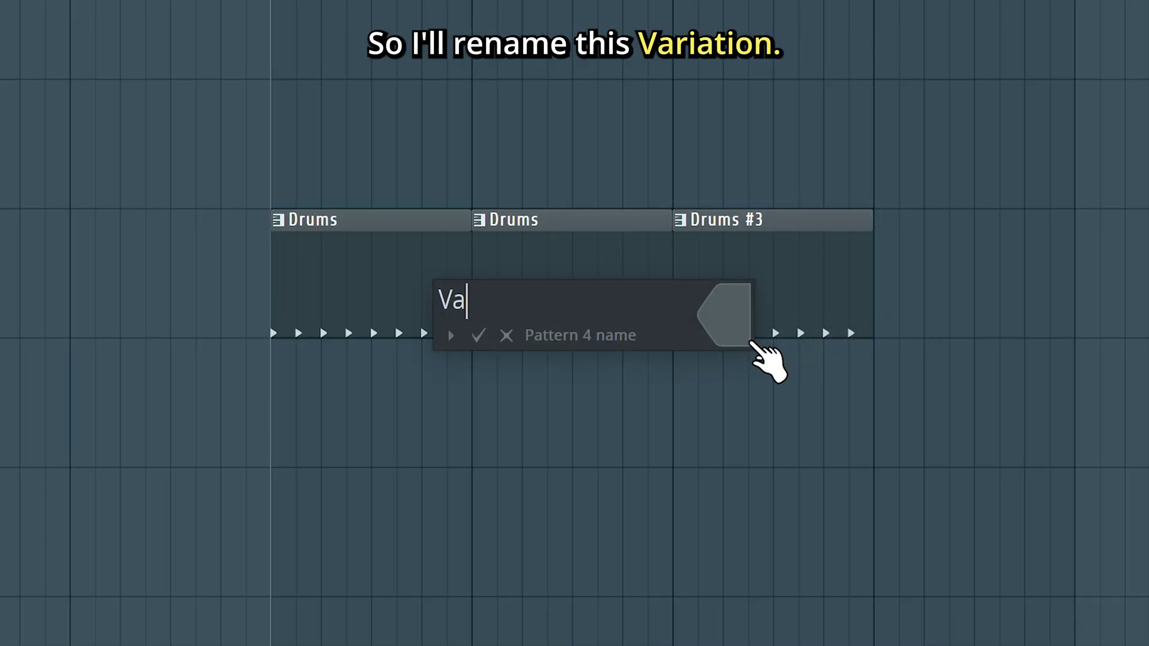
type("Variation")
key("Return")
Add a snare hit on step 9 of the Variation pattern and play the drums from bar 22
left_click(683, 224)
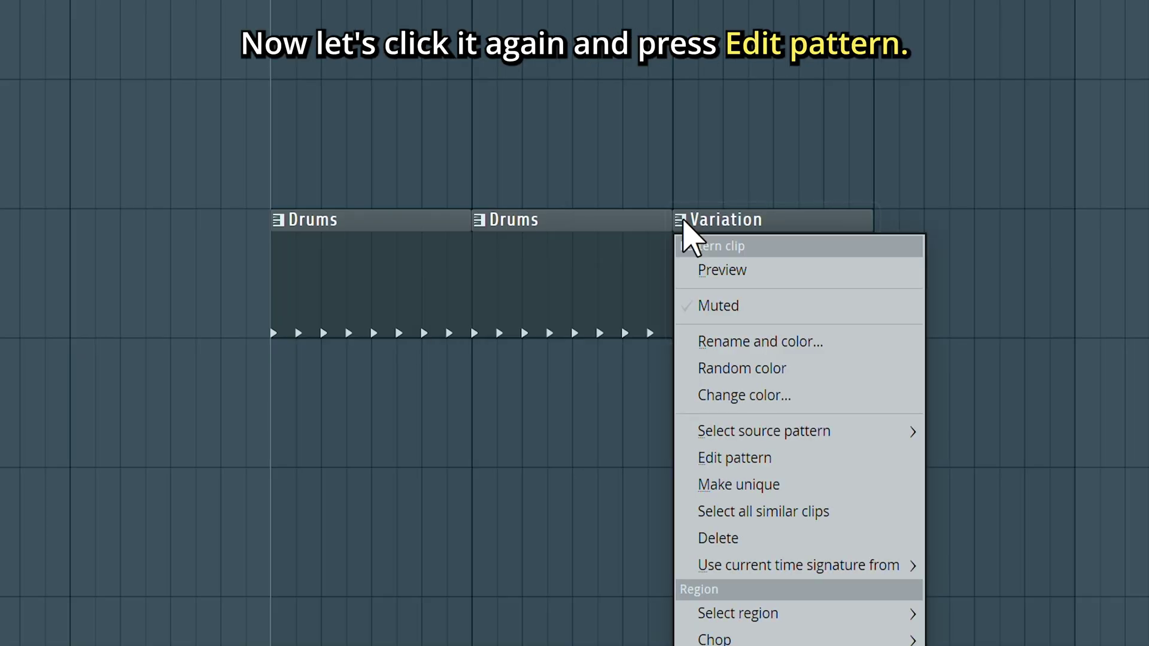
left_click(756, 466)
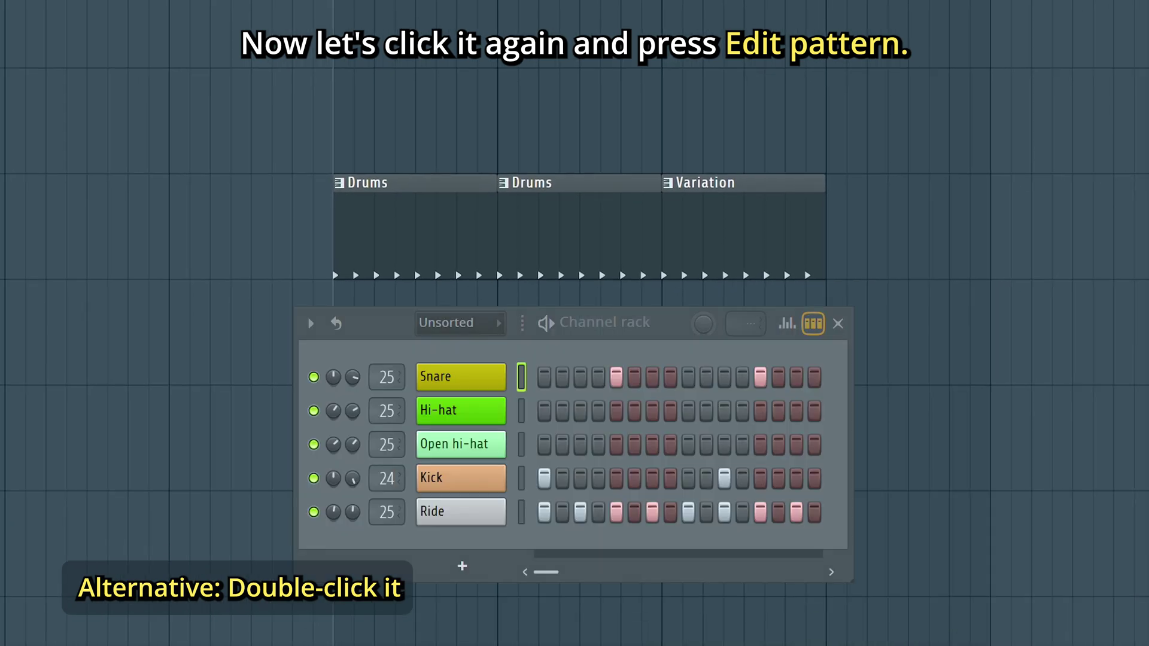
left_click(688, 377)
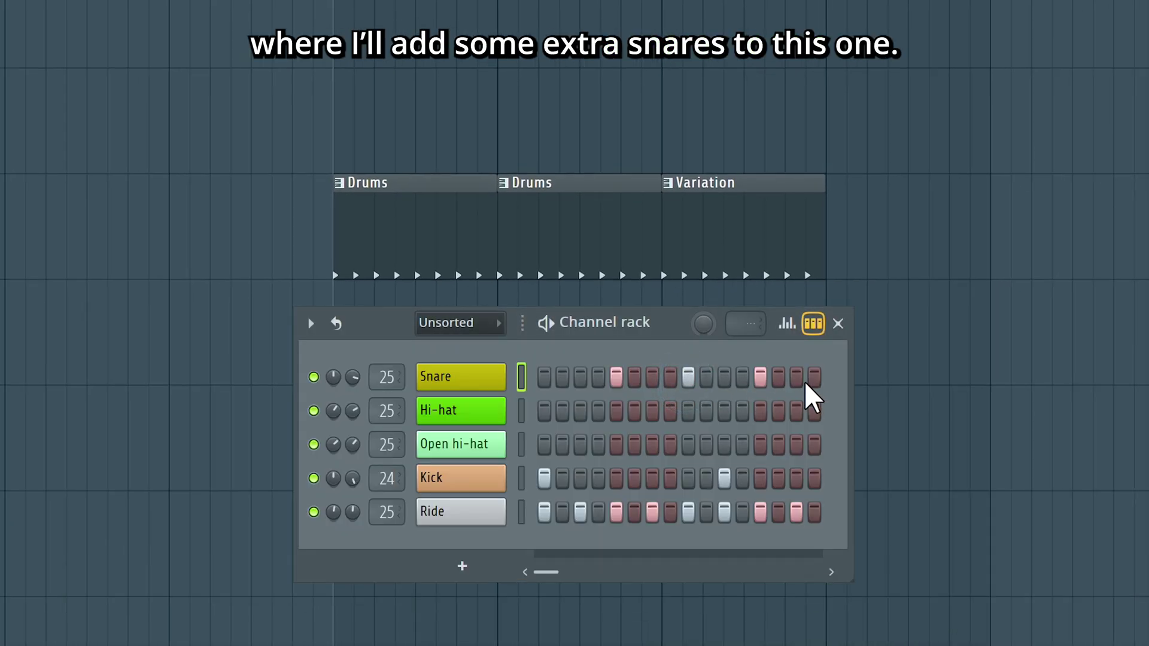
key("F6")
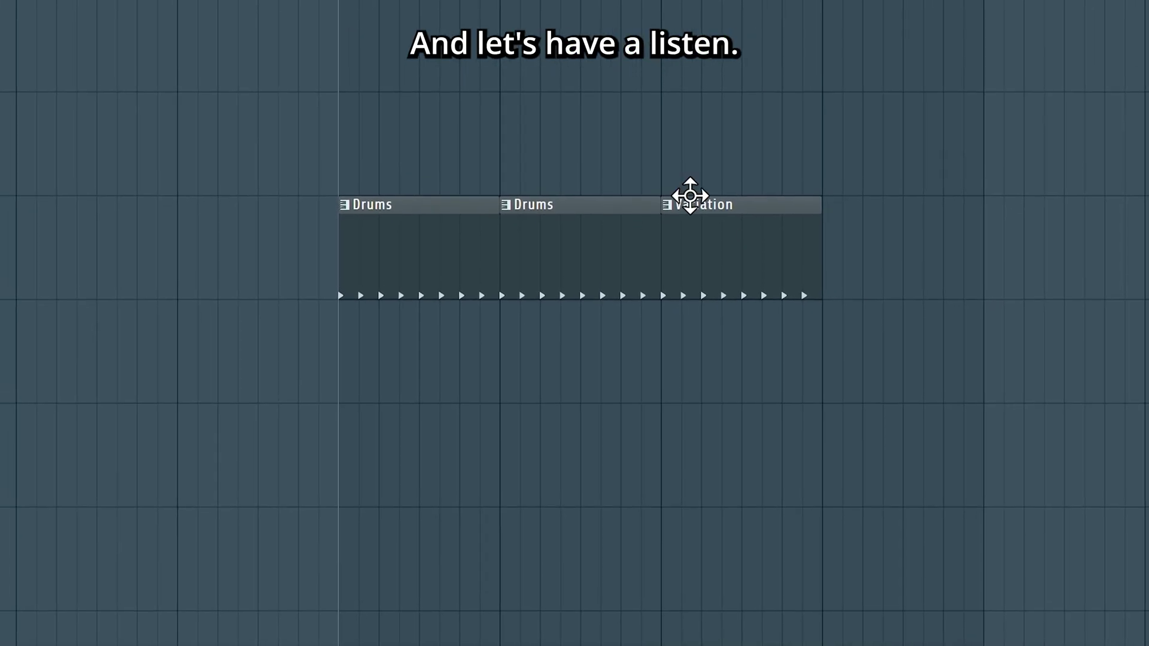
left_click(499, 36)
key("space")
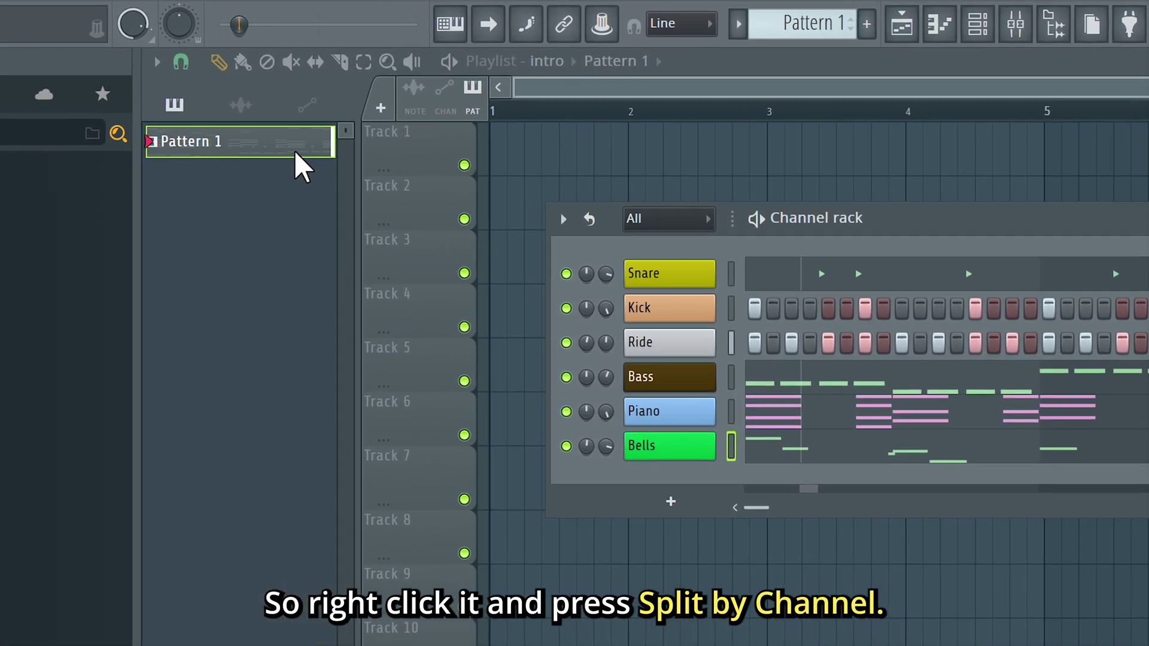
Apply Split by channel to Pattern 1 in the Picker panel, creating six per-instrument patterns
right_click(189, 136)
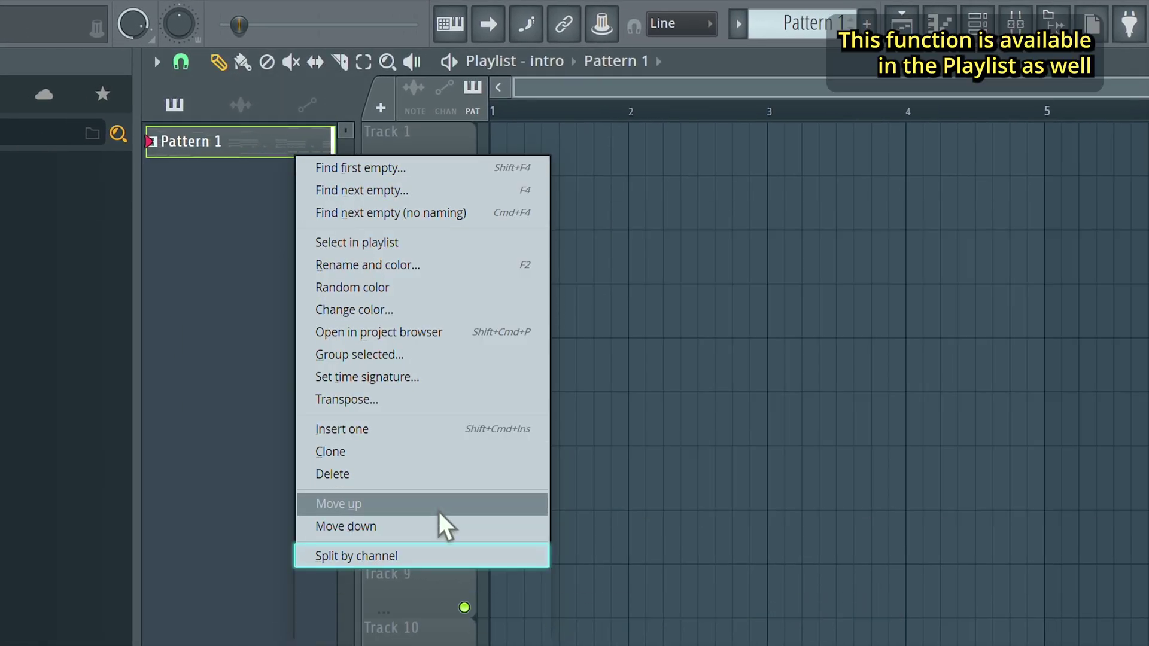
left_click(359, 556)
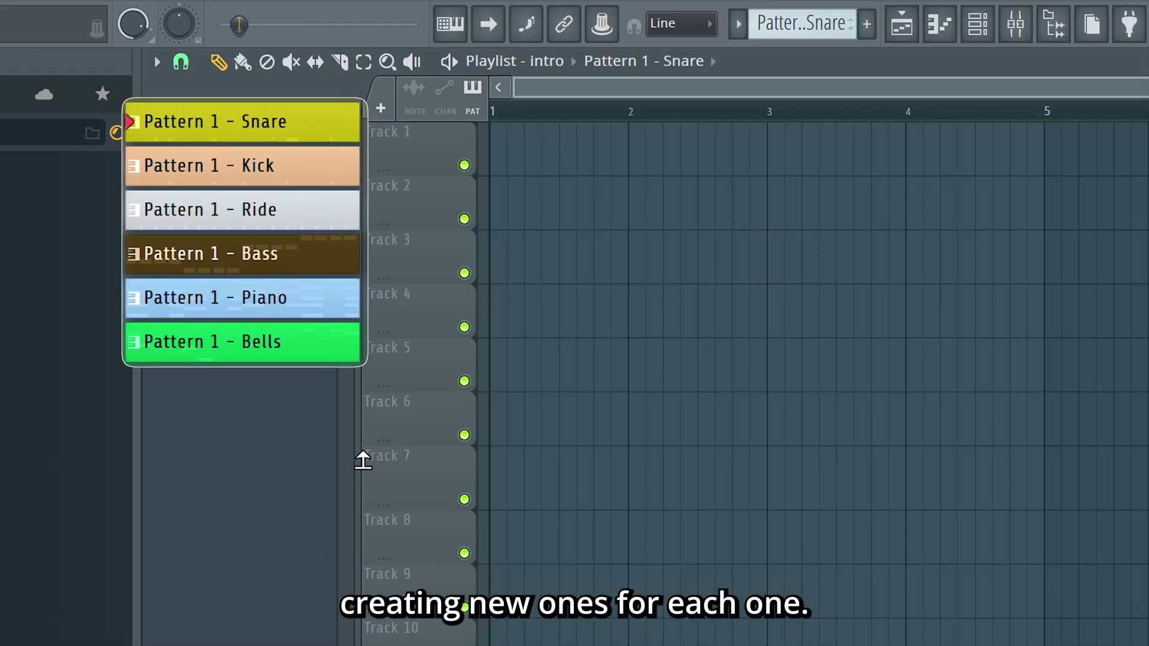
Place Ride across bars 1–3, Piano on Track 2, and Bells, Kick and Snare clips at bar 5
left_click(240, 211)
left_click_drag(496, 156, 769, 170)
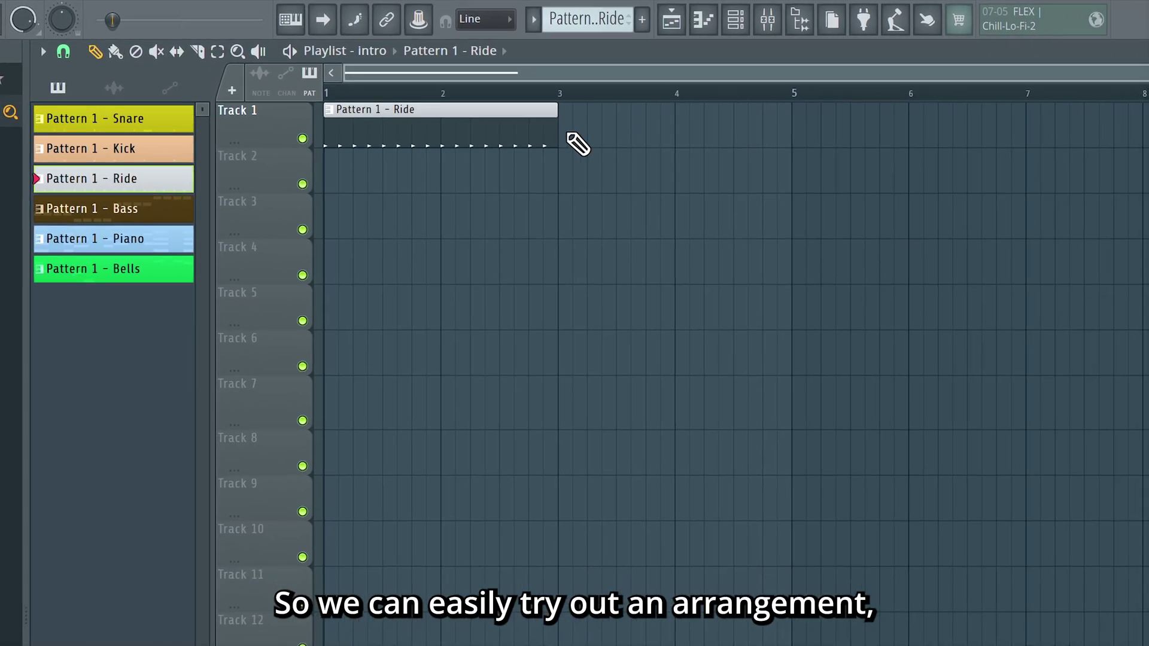
left_click(333, 170)
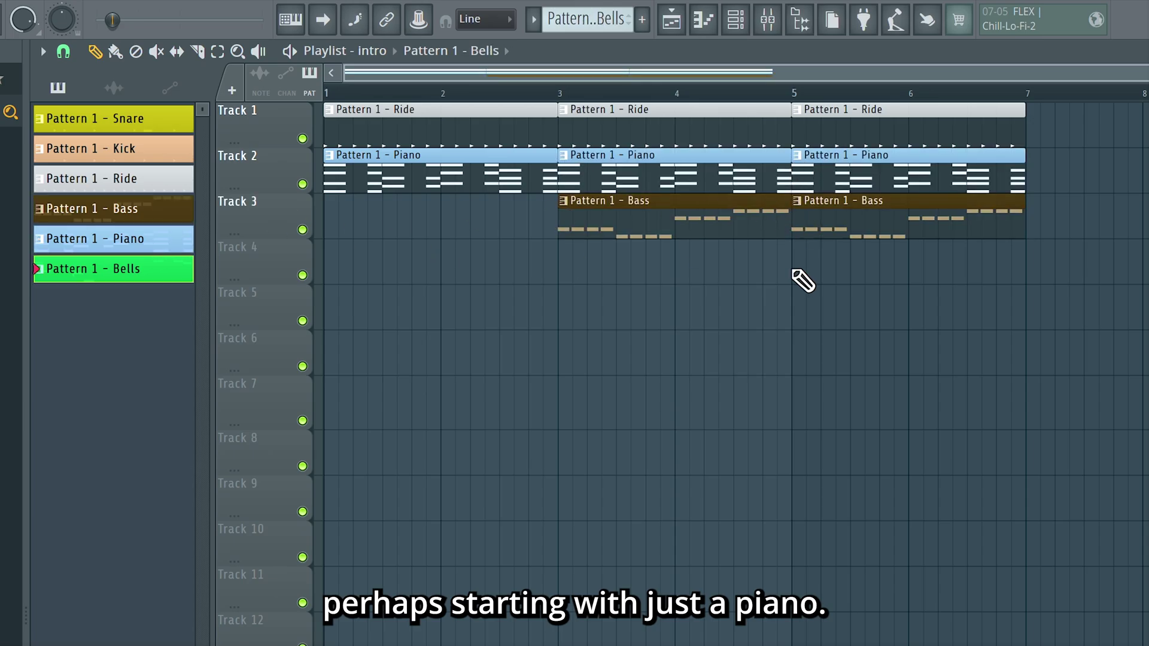
left_click(795, 274)
left_click(795, 305)
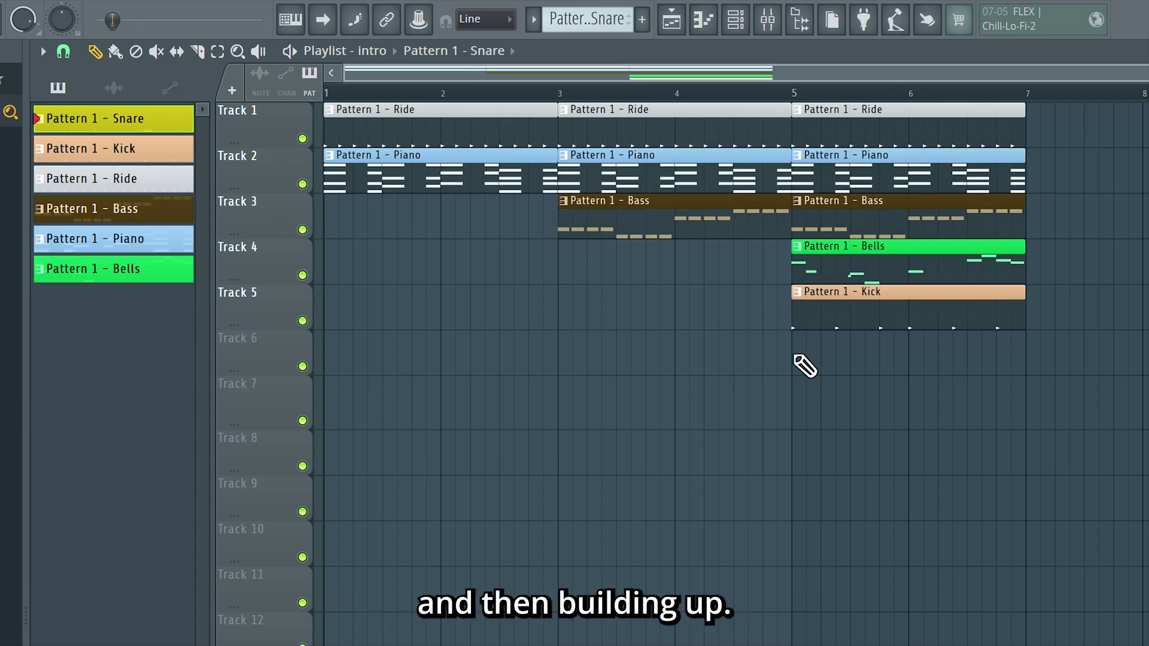
left_click(795, 353)
Play the arrangement, then merge the three clips starting at bar 5 into one pattern
key("space")
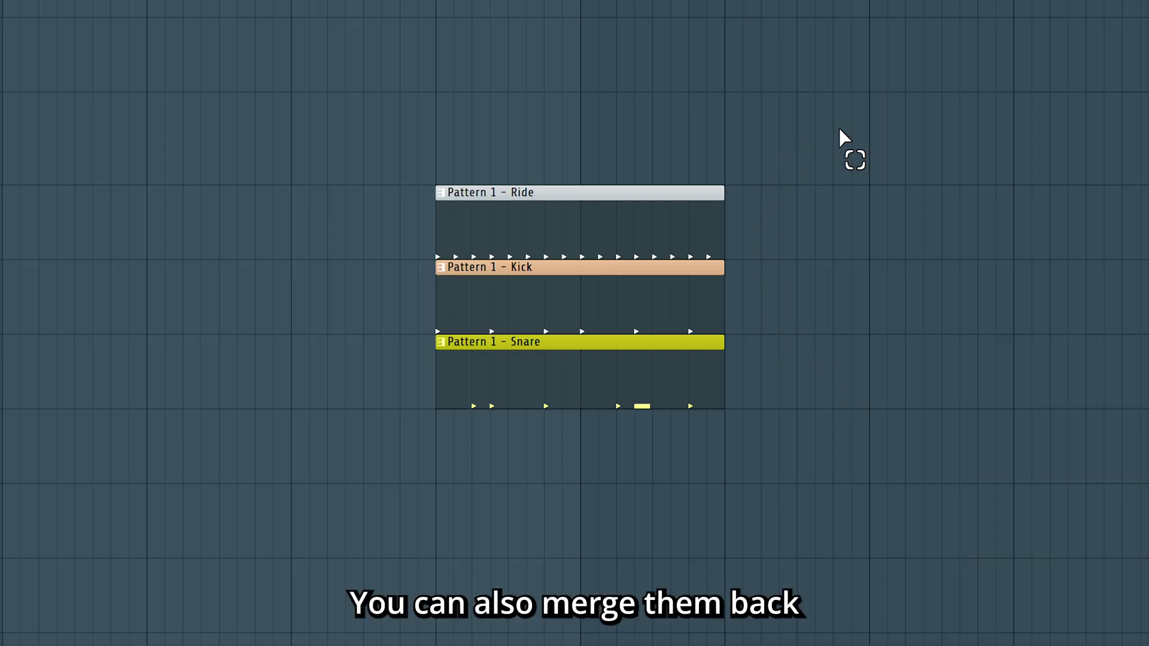
left_click_drag(838, 94, 307, 479)
key("ctrl+g")
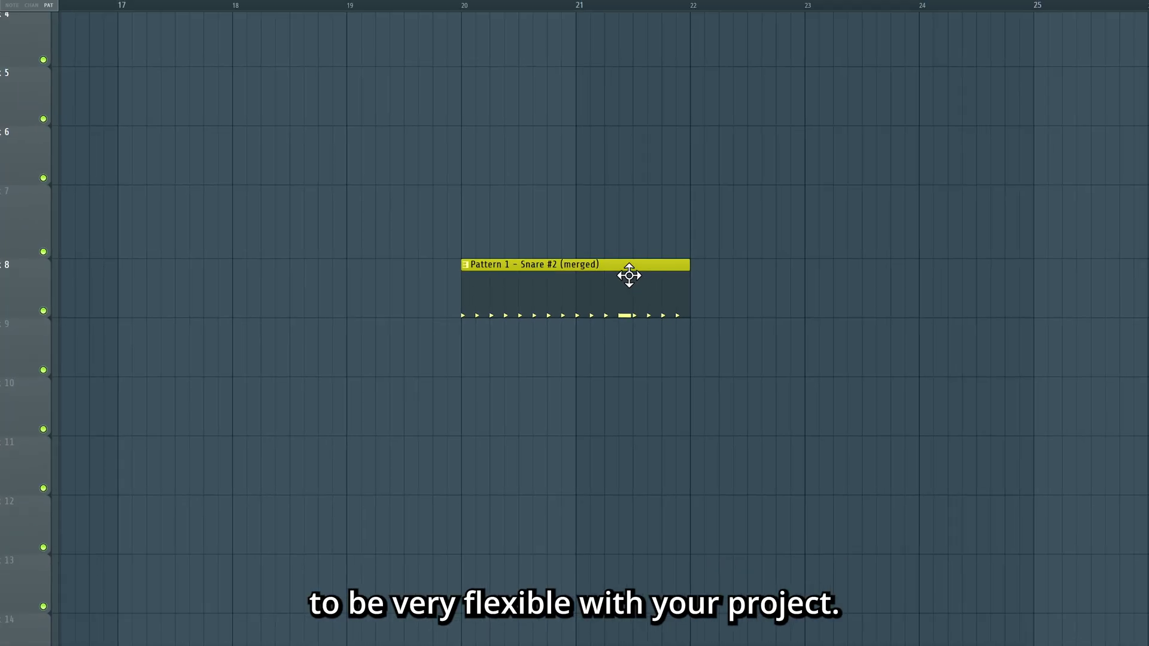
Move the merged clip along the playlist and rename its pattern to 'Drum pattern'
mouse_move(626, 306)
left_mouse_down()
mouse_move(620, 585)
mouse_move(806, 390)
mouse_move(557, 152)
mouse_move(905, 476)
mouse_move(452, 318)
mouse_move(618, 338)
mouse_move(626, 320)
left_mouse_up()
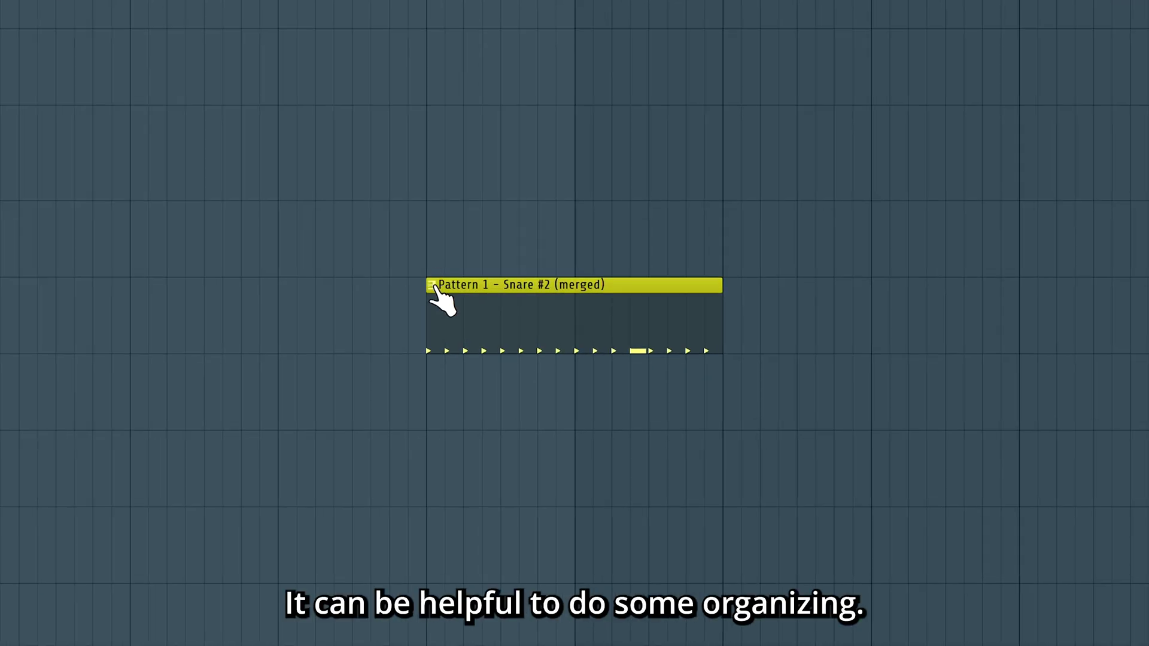
left_click(432, 286)
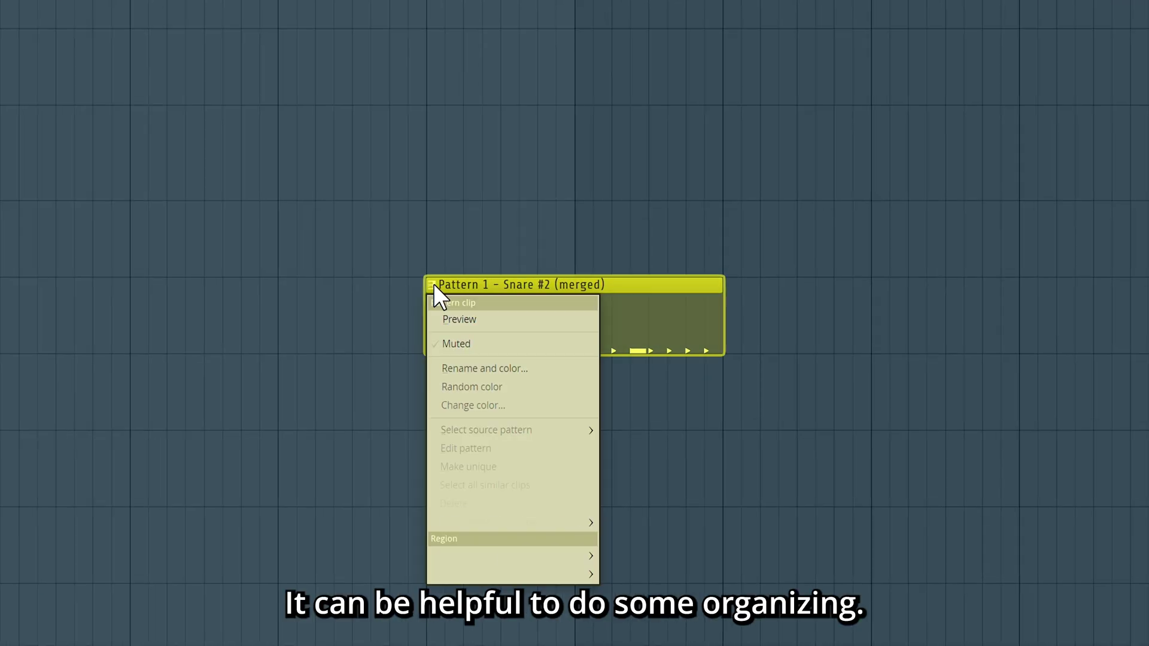
left_click(505, 367)
type("Drum patter")
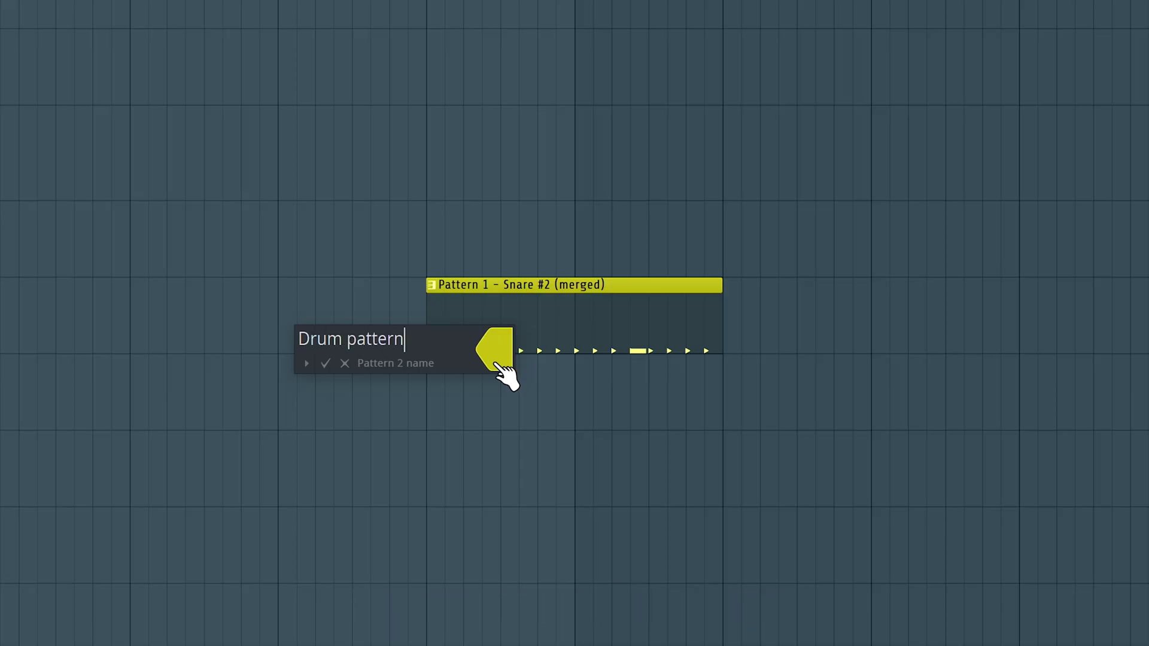
type("n")
key("Return")
Rename Track 9 to 'Drums track' and give it the Drum pattern clip's yellow
right_click(267, 302)
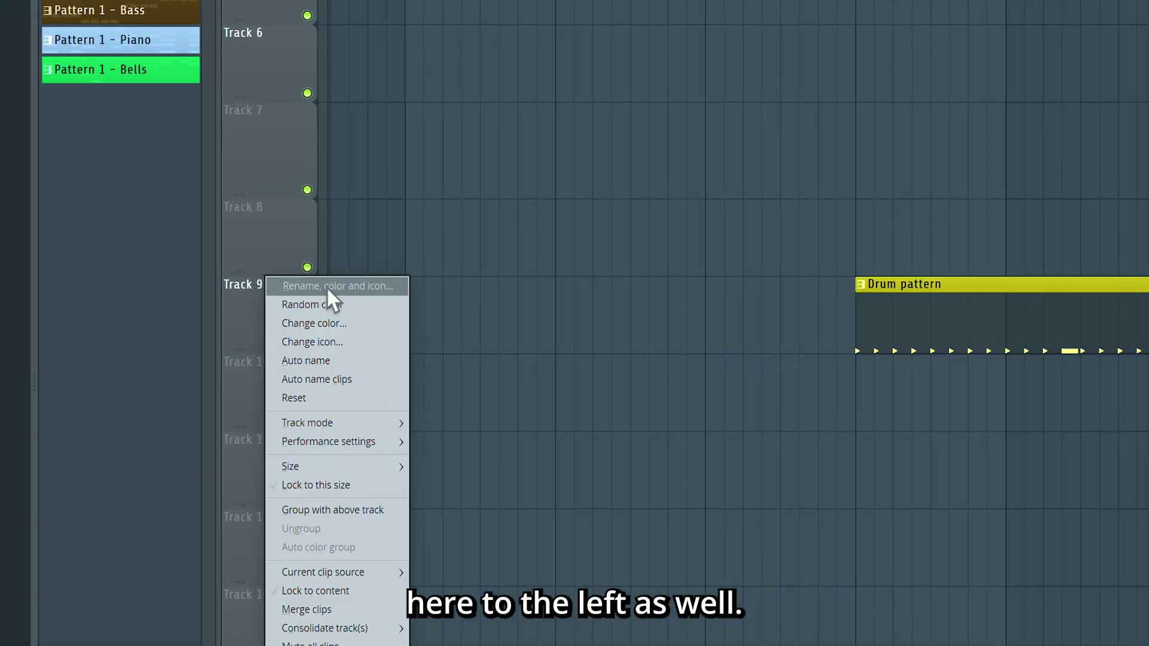
left_click(327, 288)
type("Drums track")
left_click_drag(380, 289, 871, 289)
key("Return")
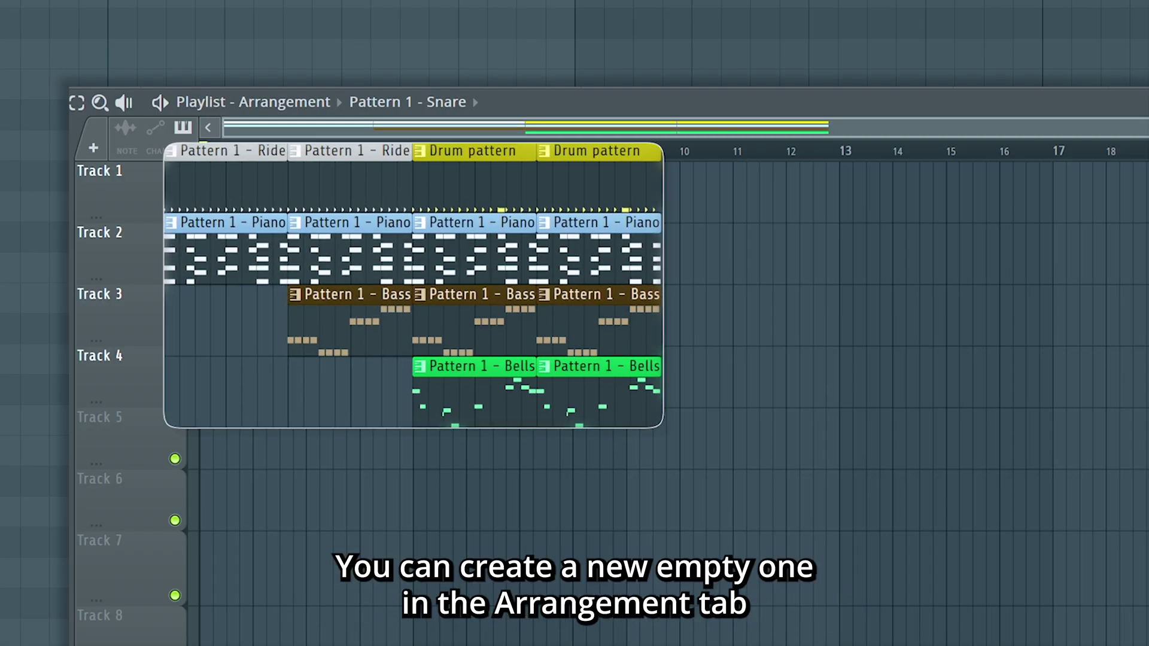
From the Playlist's arrangements list, add a new arrangement called 'Second one'
left_click(339, 103)
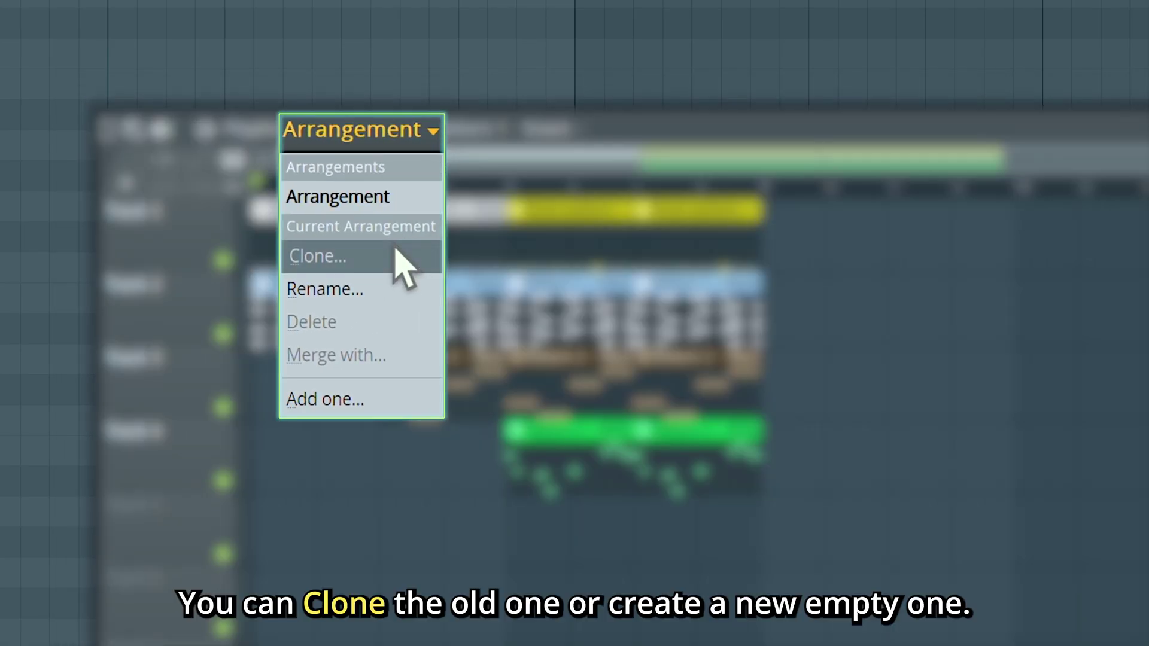
left_click(377, 400)
type("Second one")
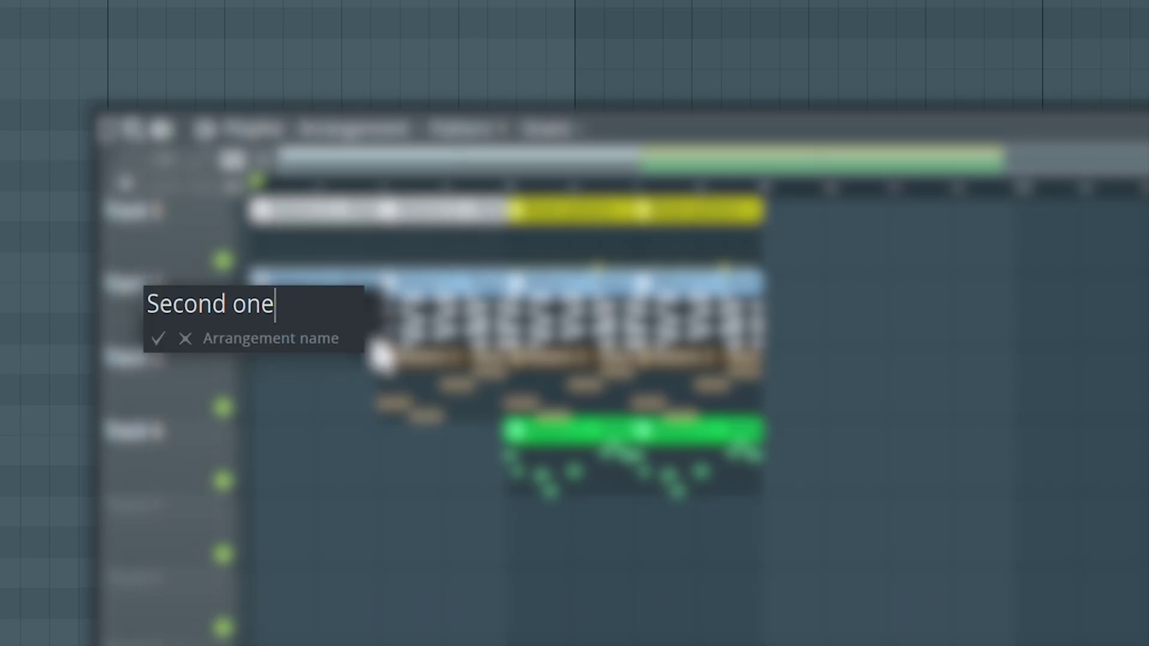
key("Return")
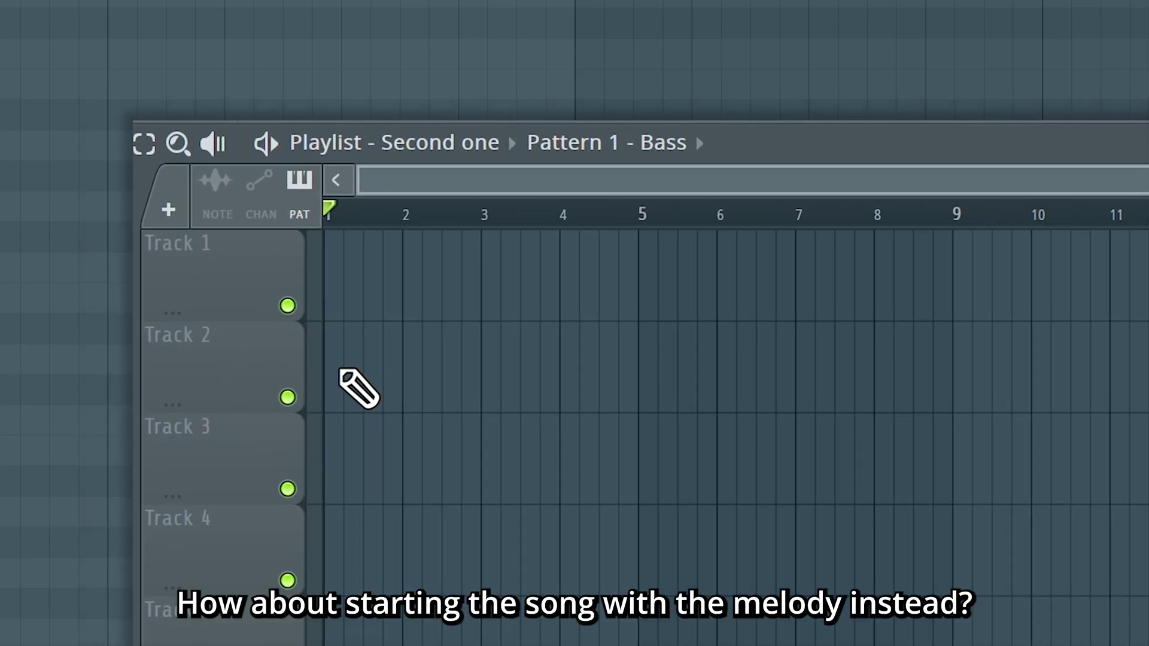
Paint two Bass clips on Track 2, Snare on Track 1, and Bells at bars 1 and 3 on Track 3
left_click(277, 322)
left_click(383, 314)
left_click(359, 316)
left_click(493, 290)
left_click(359, 460)
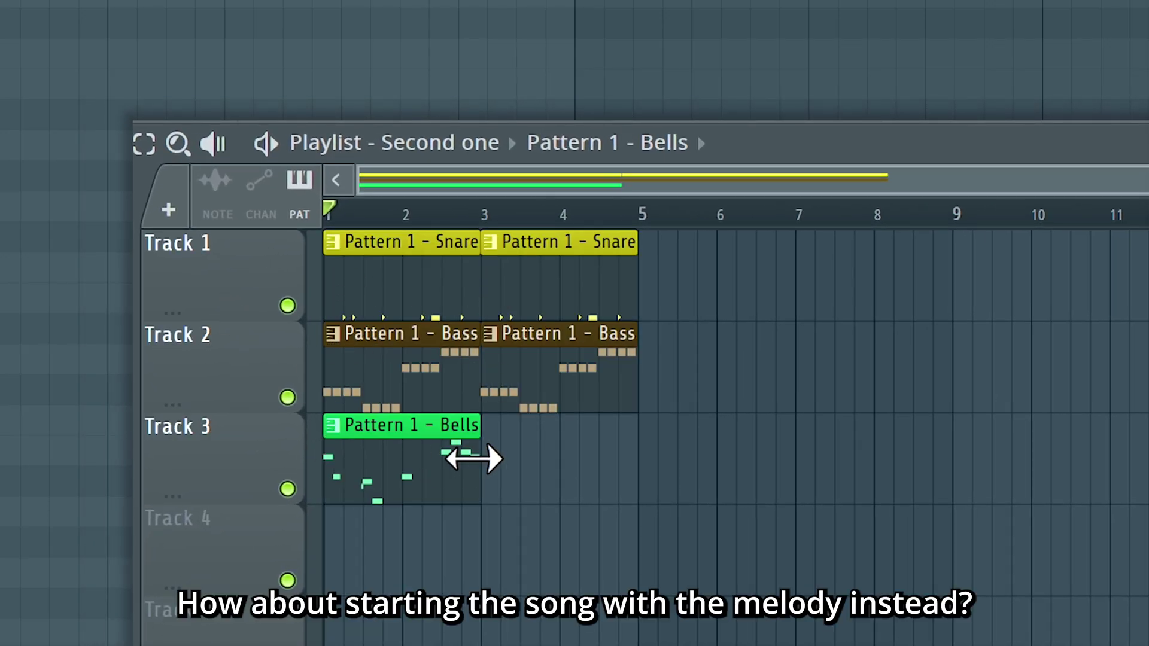
left_click(502, 473)
Play back the 'Second one' arrangement, then switch back to the original 'Arrangement'
key("space")
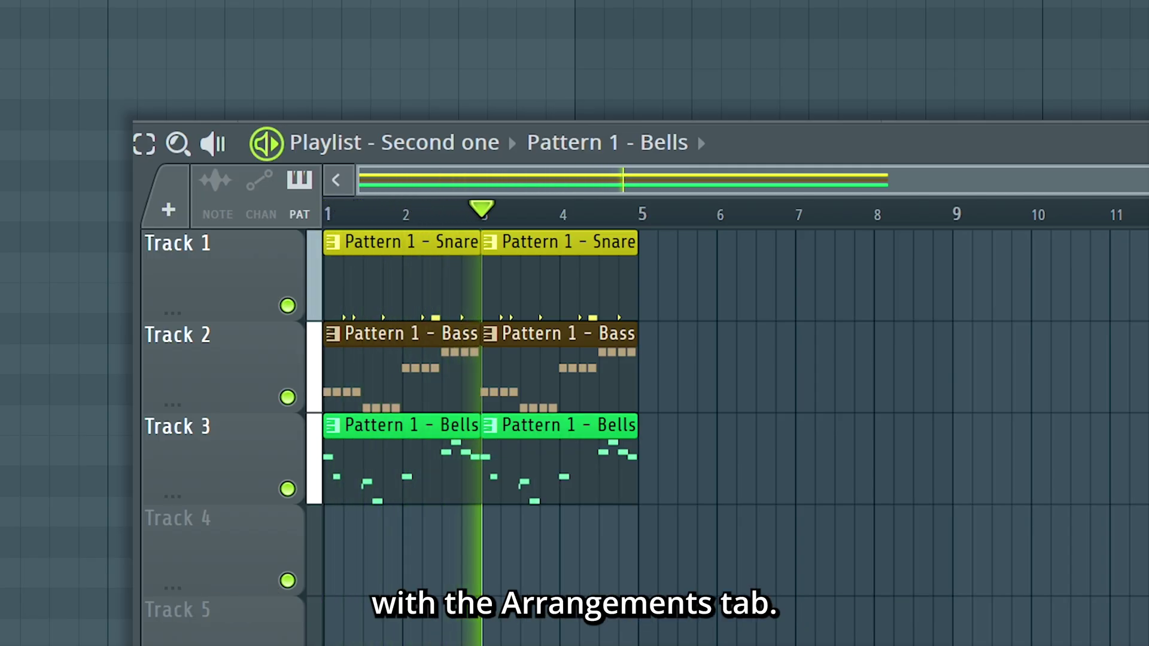
key("space")
left_click(485, 149)
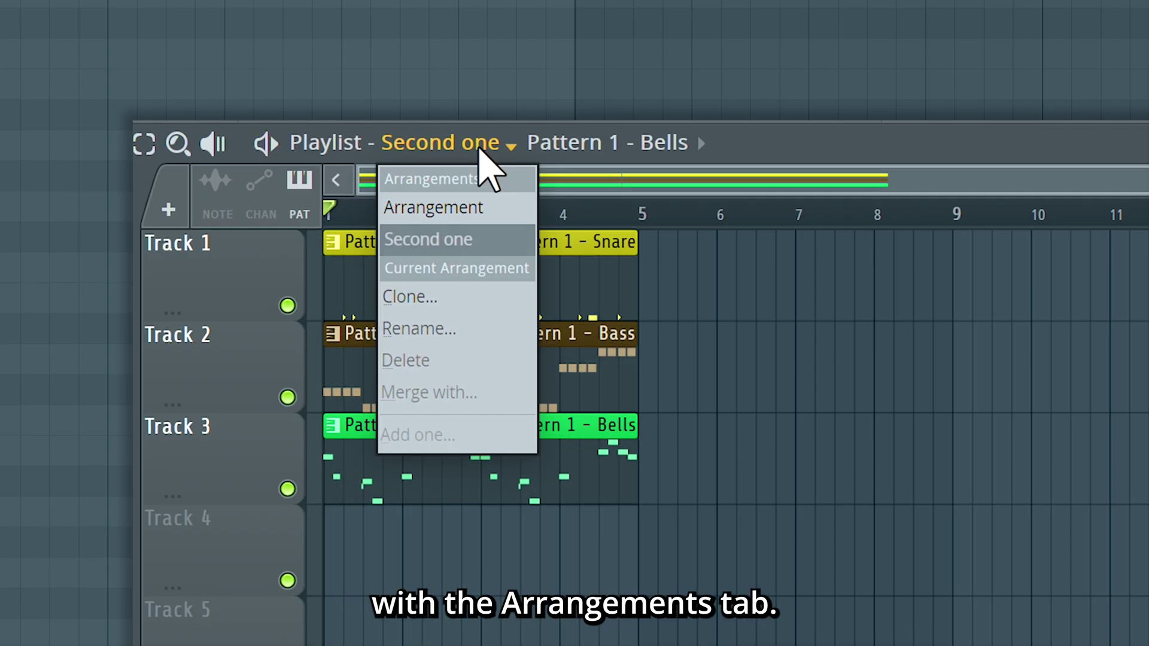
left_click(494, 205)
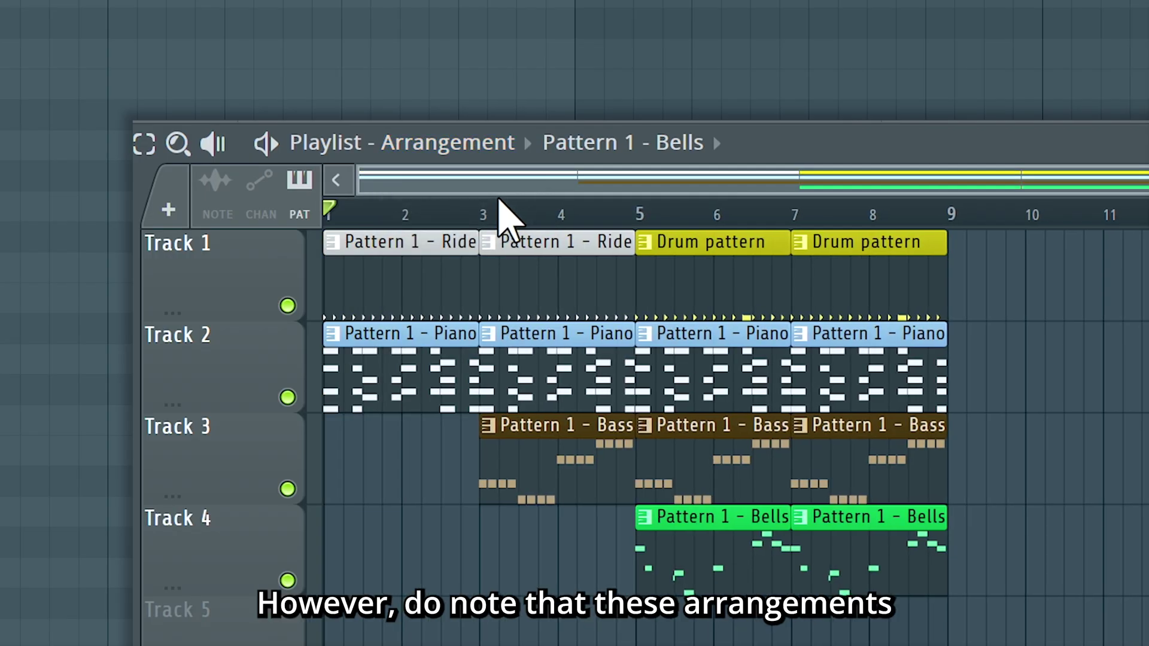